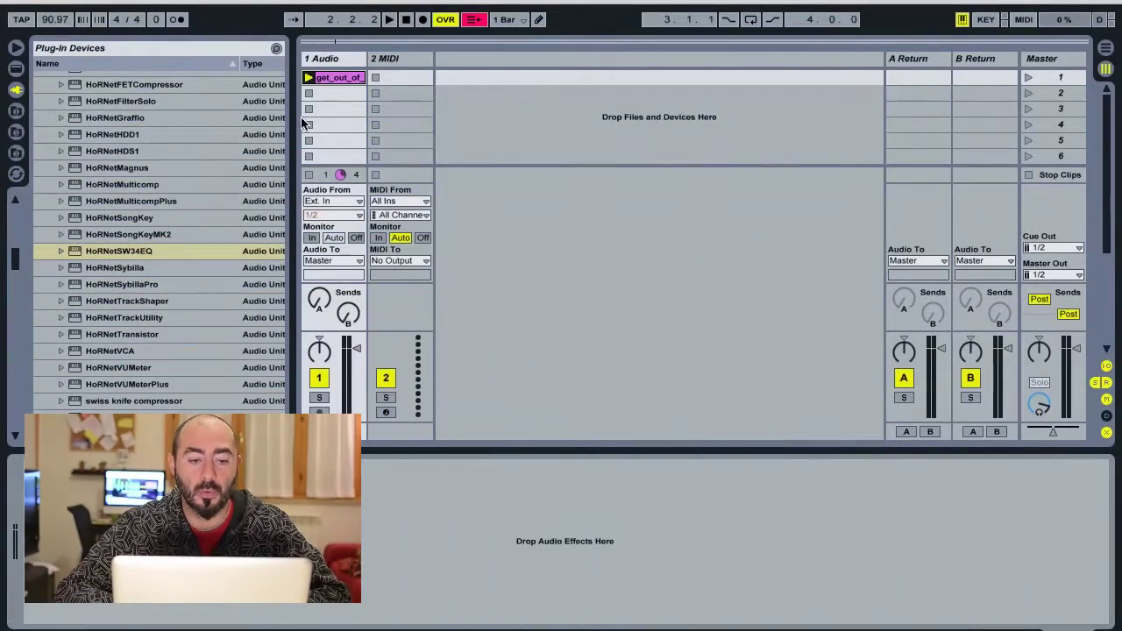
Launch the get_out_of drum loop clip on track 1 Audio.
left_click(321, 76)
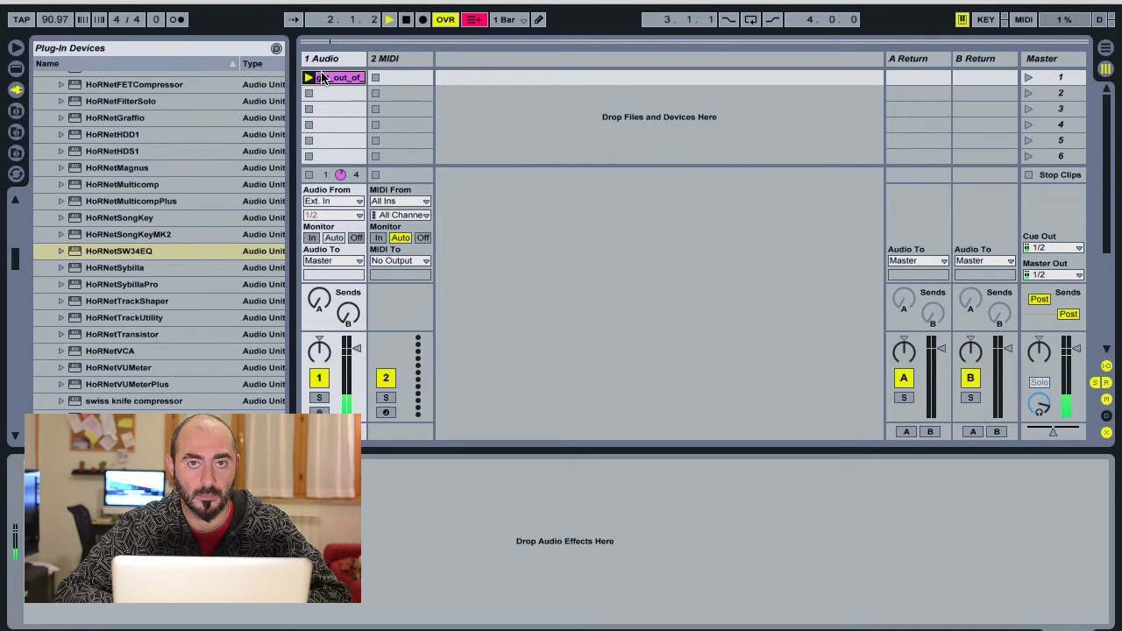
Stop the drum loop playback.
key("space")
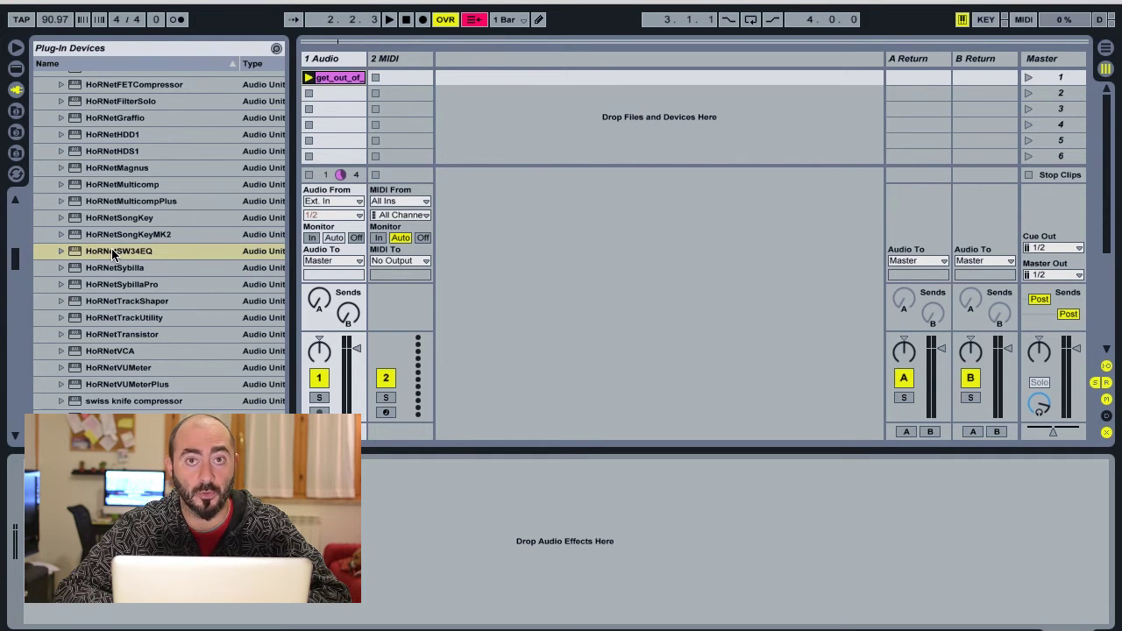
Load HoRNetSW34EQ from Plug-In Devices onto the 1-Audio track.
double_click(112, 250)
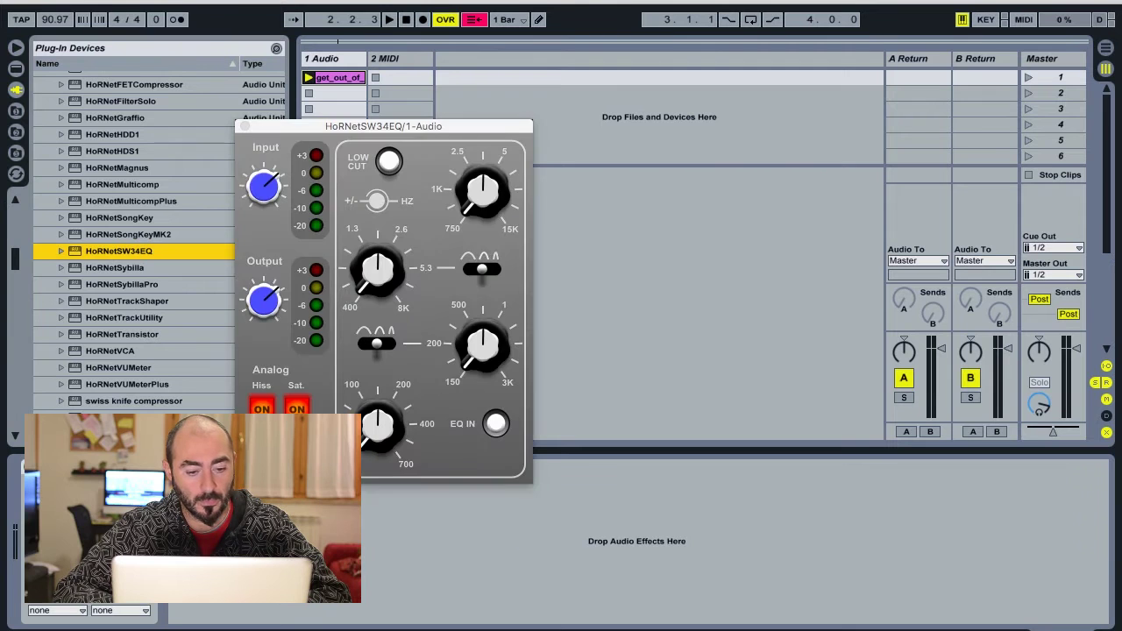
Move the SW34EQ window to the right and try adjusting its input level.
left_click_drag(370, 127, 451, 126)
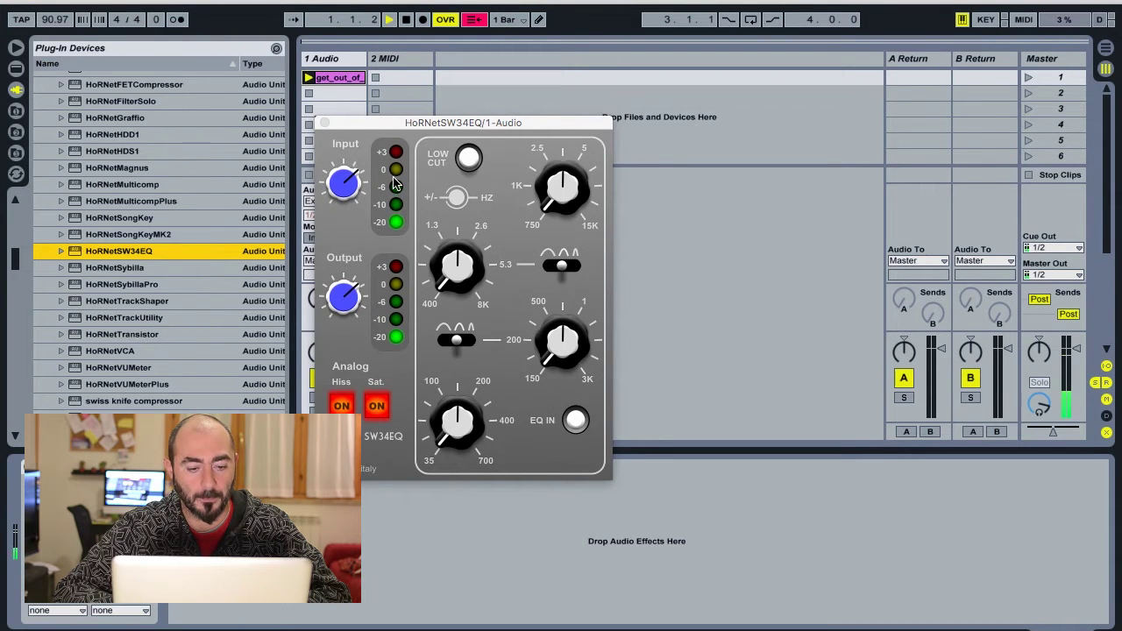
left_click_drag(344, 181, 344, 200)
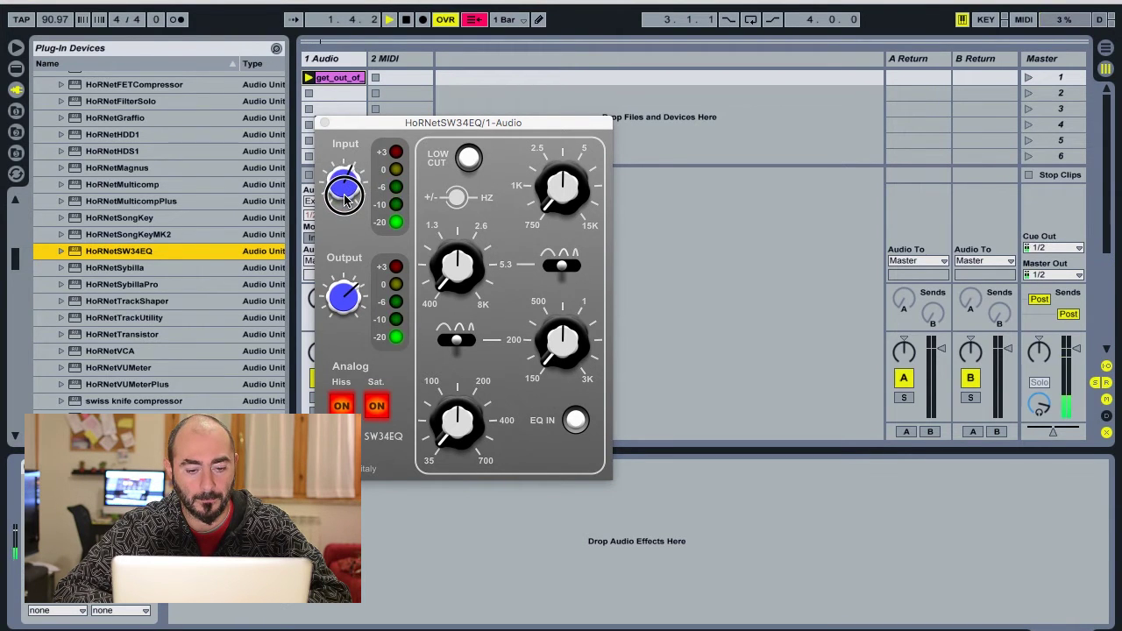
left_click_drag(344, 200, 342, 198)
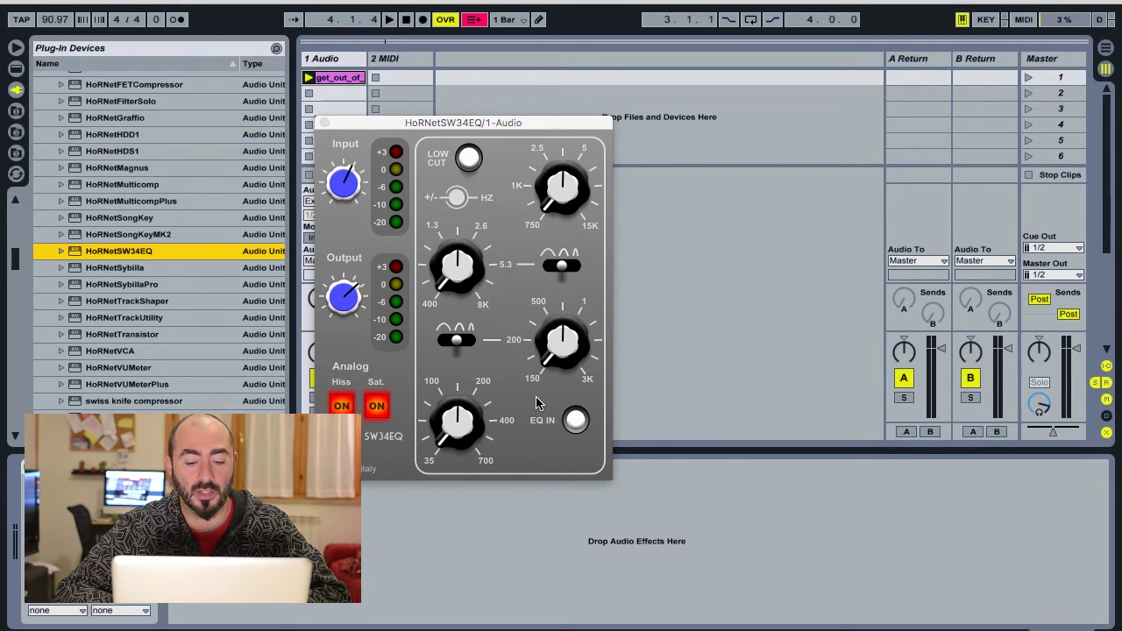
Turn the SW34EQ's 150–3K lower-mid frequency knob up toward 200.
mouse_move(542, 368)
left_mouse_down()
mouse_move(565, 335)
mouse_move(559, 298)
left_mouse_up()
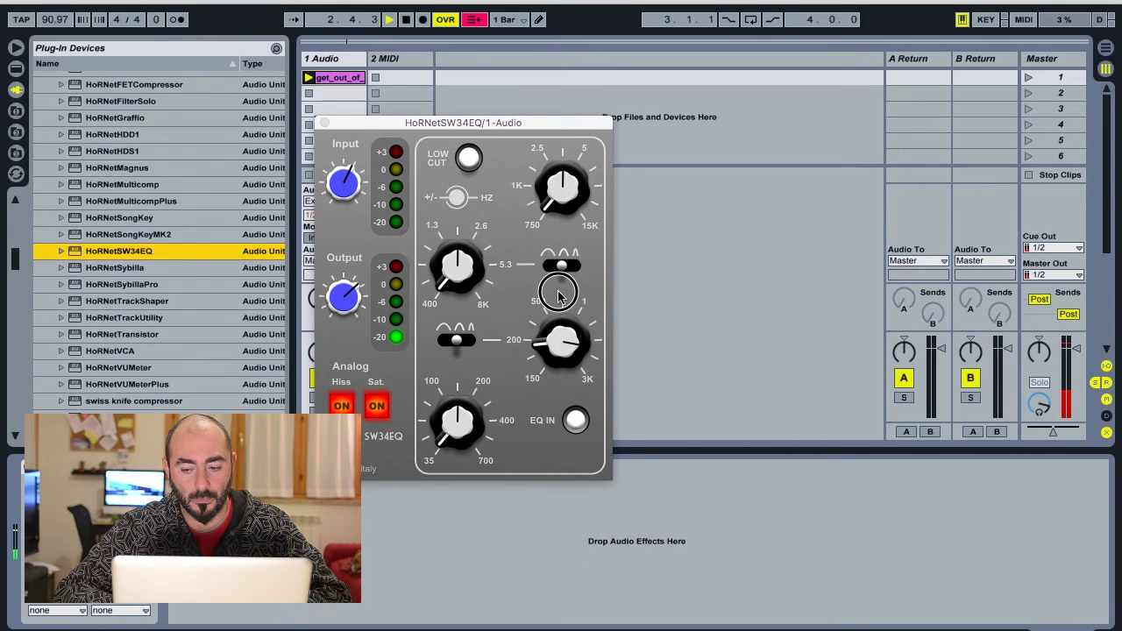
left_click_drag(559, 299, 559, 299)
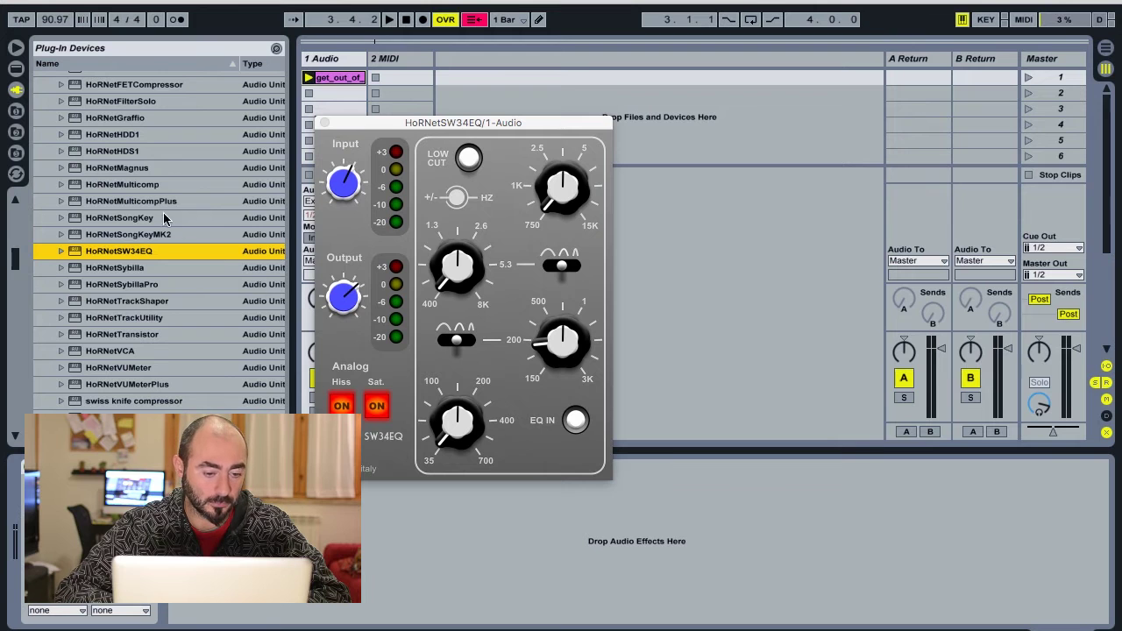
Load HoRNetAutoGainPro after the SW34EQ on track 1.
scroll(132, 298, "up", 1)
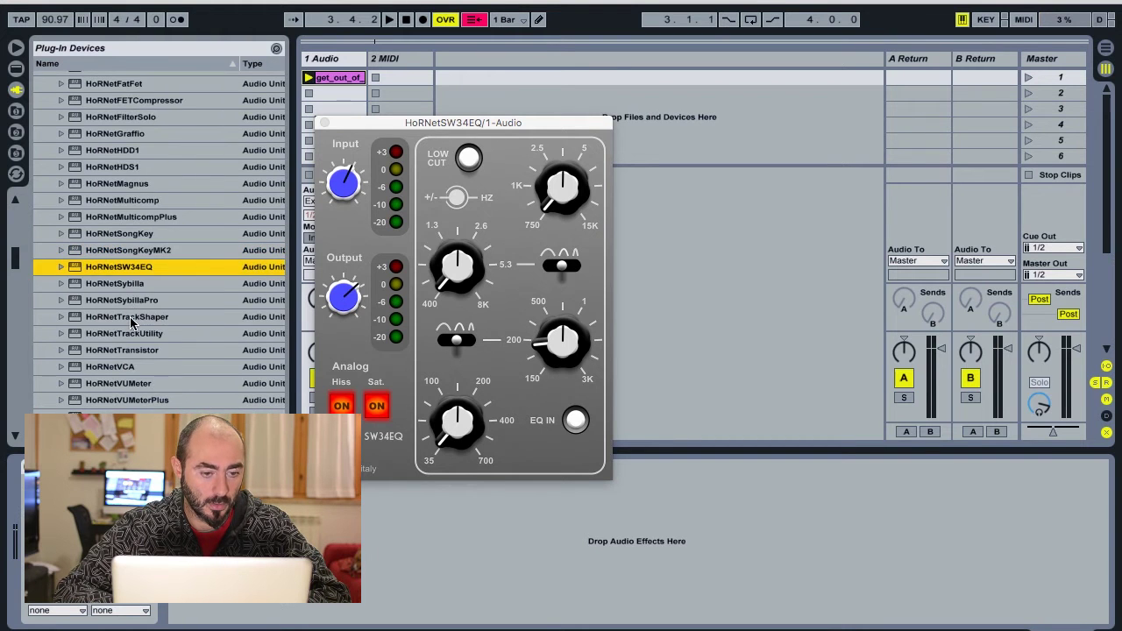
scroll(131, 311, "up", 5)
scroll(131, 324, "up", 1)
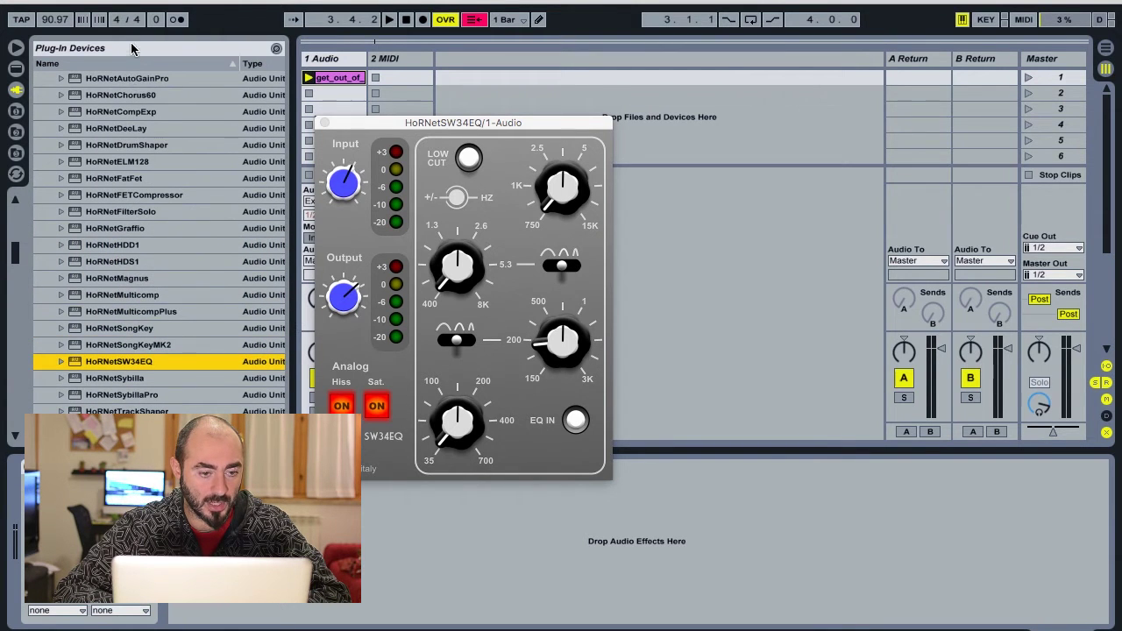
left_click(133, 80)
key("Return")
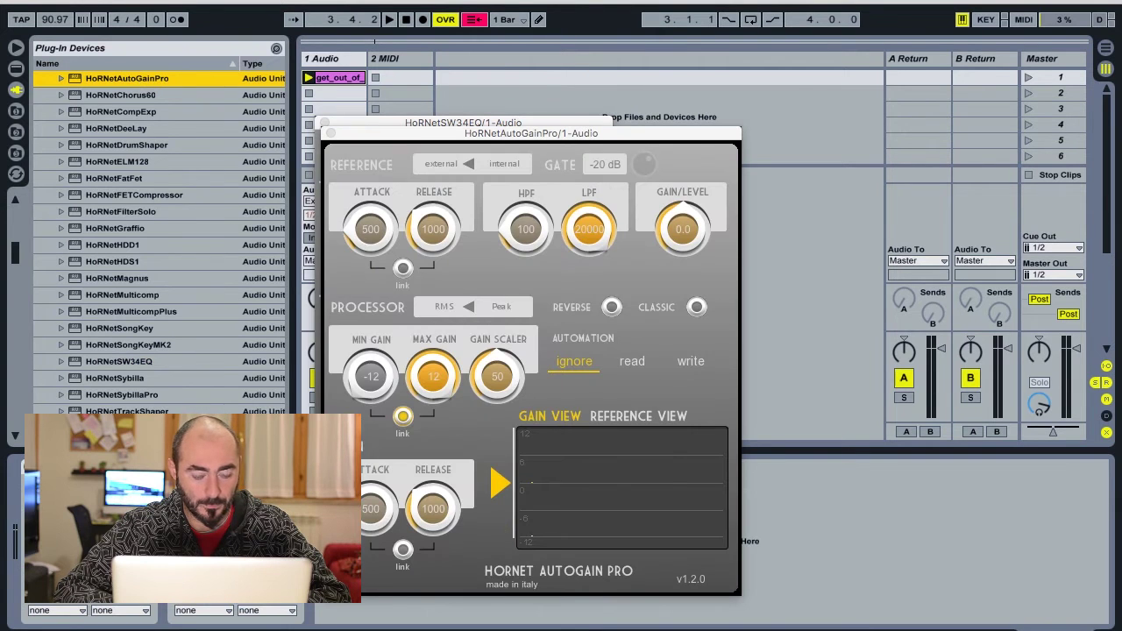
Arrange the AutoGain Pro and EQ windows side by side; set reference to internal.
left_click_drag(517, 136, 772, 77)
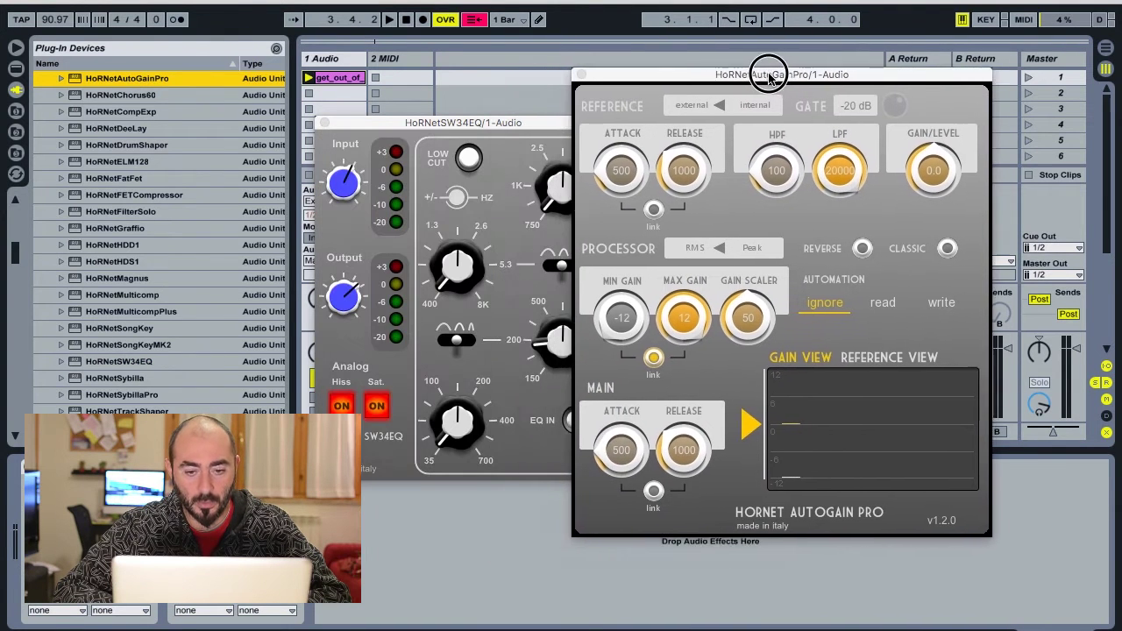
left_click_drag(527, 129, 412, 112)
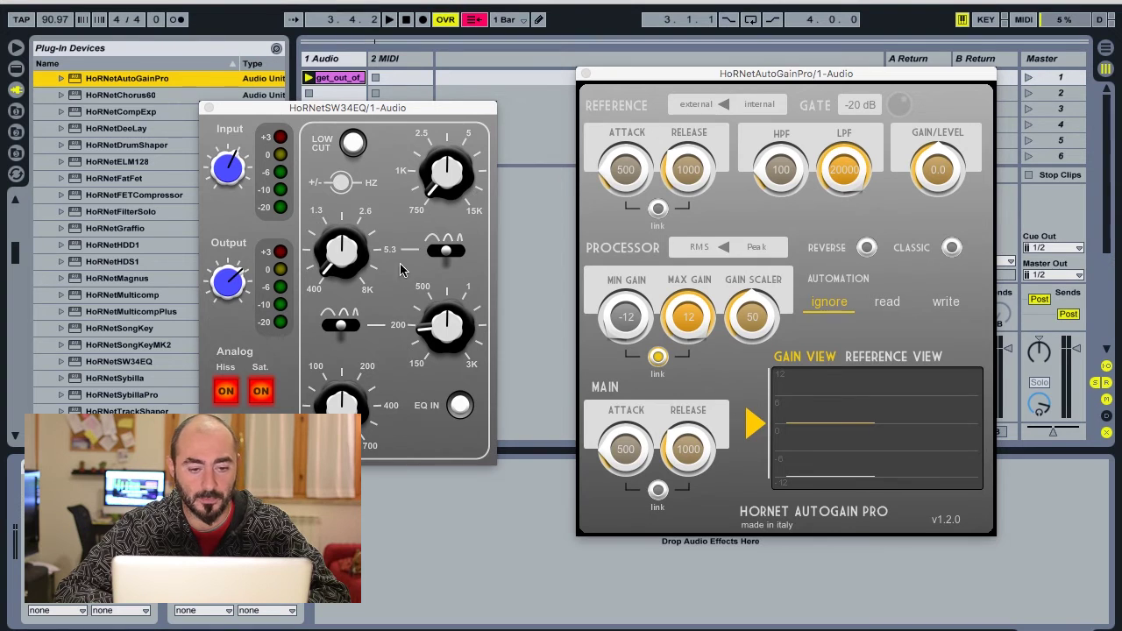
left_click(731, 104)
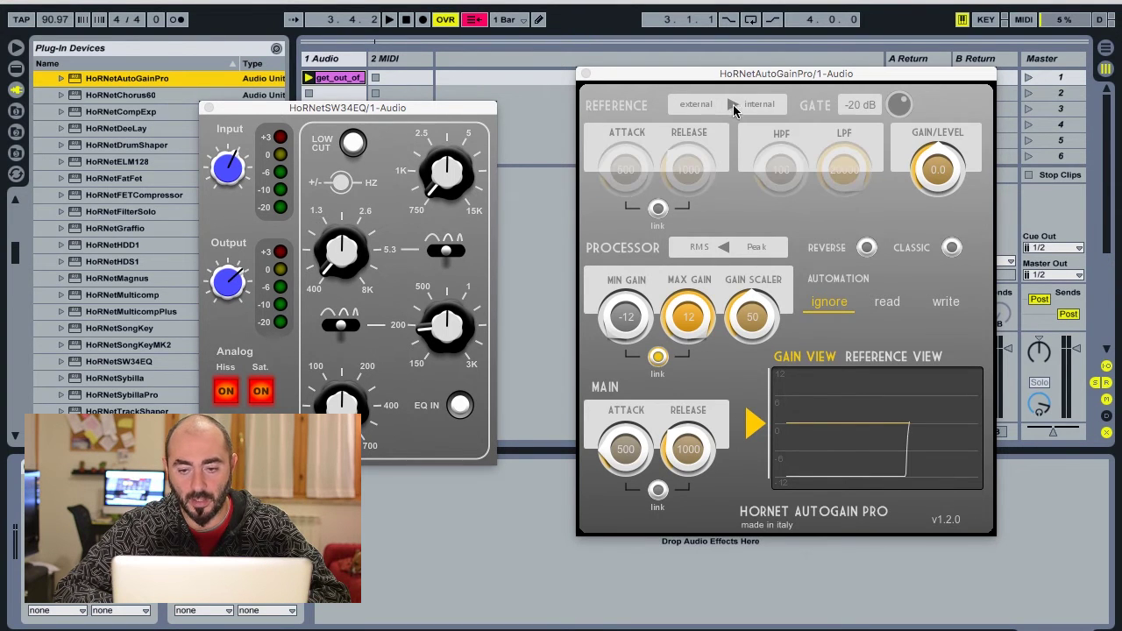
Set AutoGain Pro's gate to -60 dB and linked main attack/release to 509.
left_click_drag(903, 112, 888, 243)
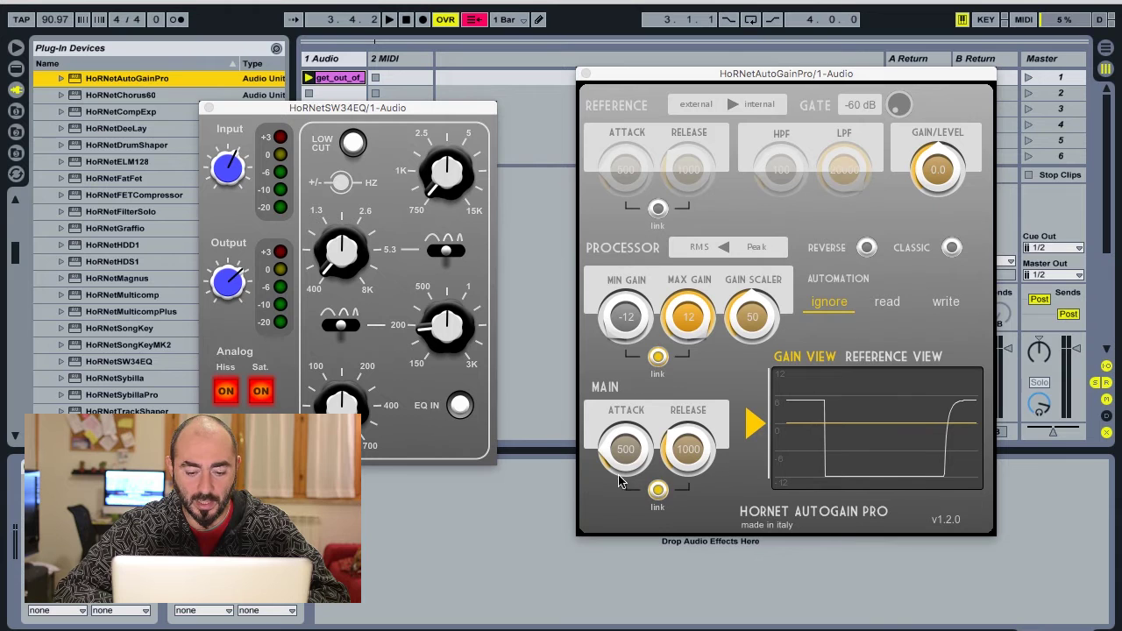
left_click_drag(671, 462, 666, 488)
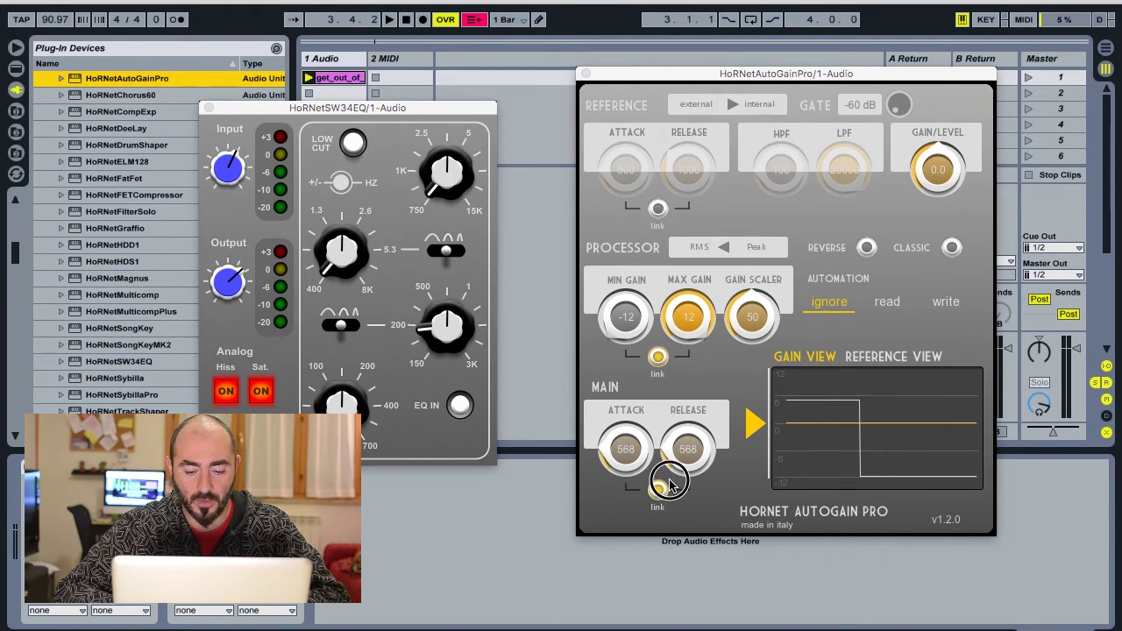
left_click(629, 458)
left_click_drag(666, 458, 666, 459)
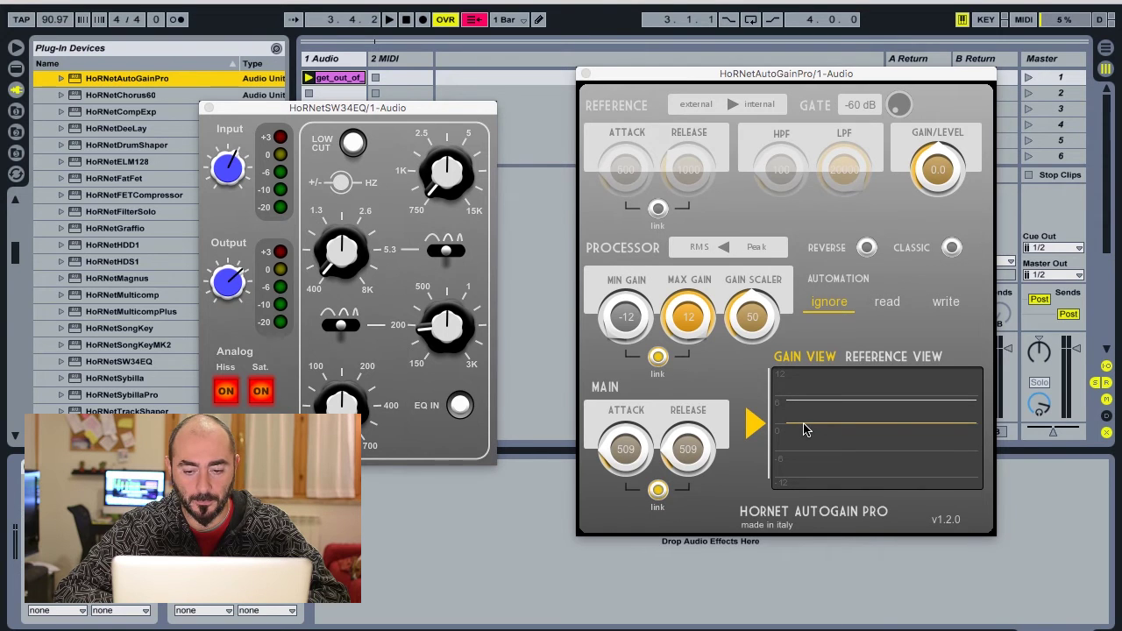
Play the loop and lower AutoGain Pro's GAIN/LEVEL knob to about -23.2 dB.
key("space")
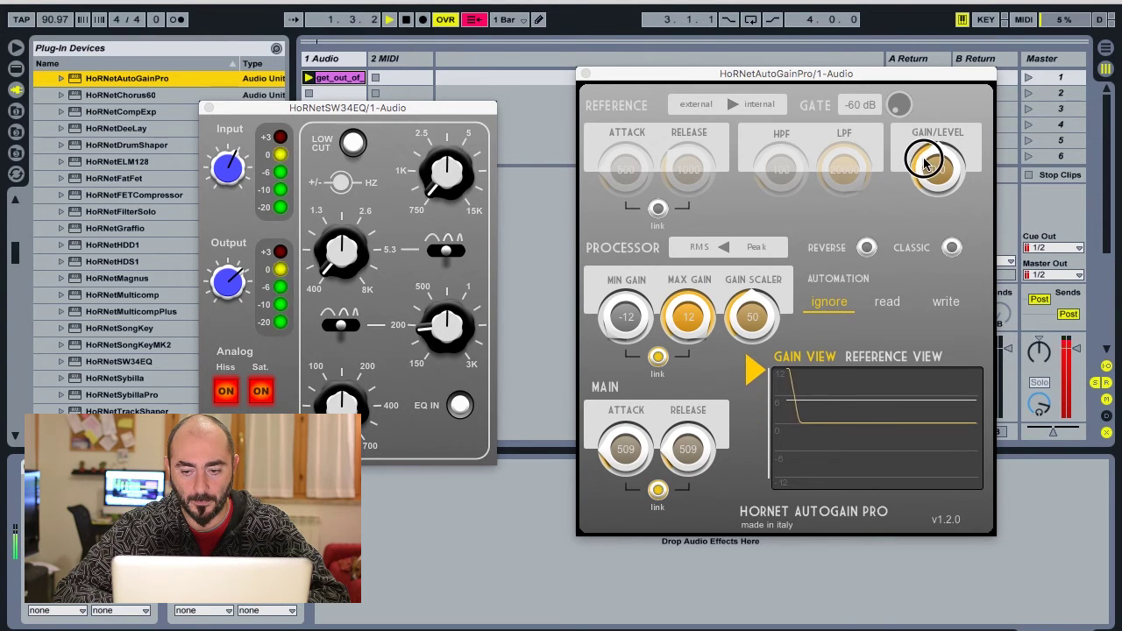
left_click_drag(925, 164, 918, 223)
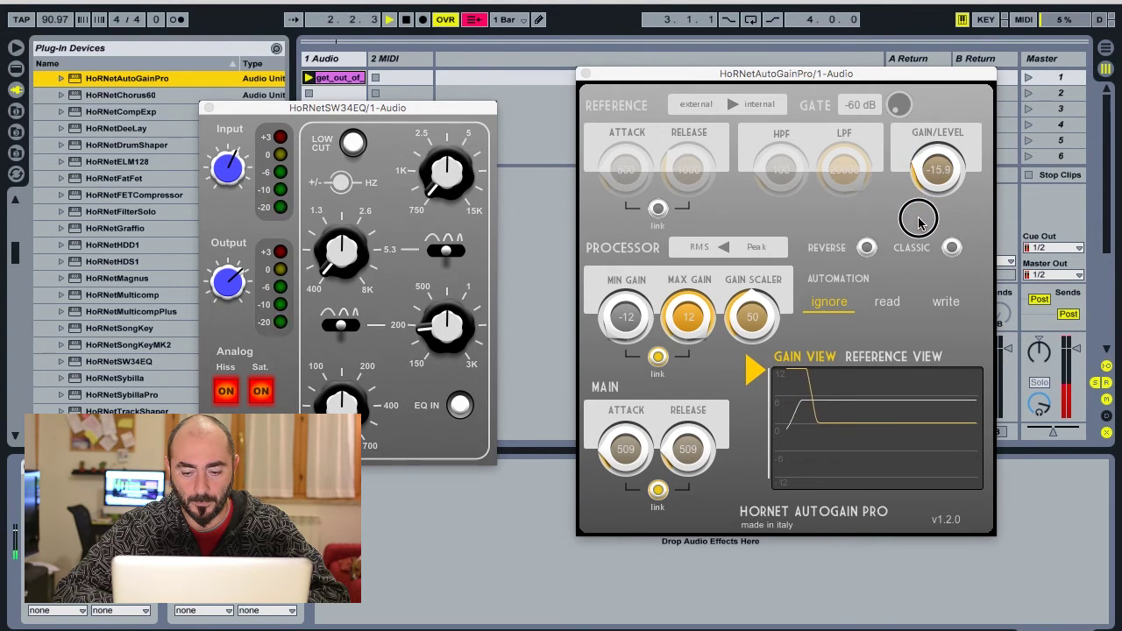
mouse_move(918, 223)
left_mouse_down()
mouse_move(920, 263)
mouse_move(919, 252)
left_mouse_up()
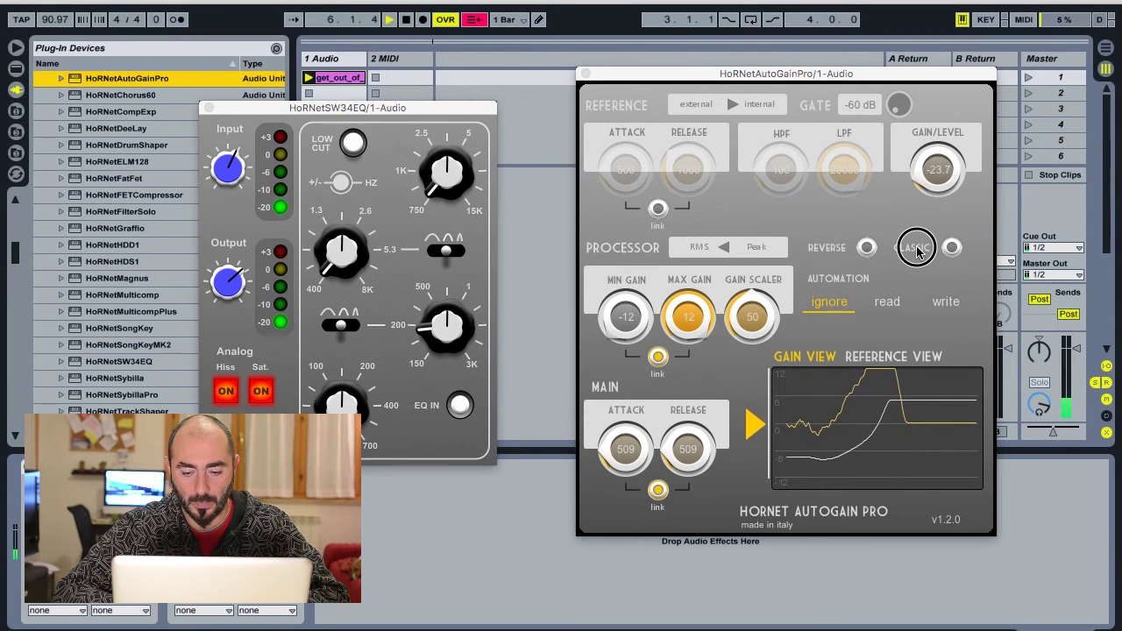
left_click_drag(917, 250, 918, 253)
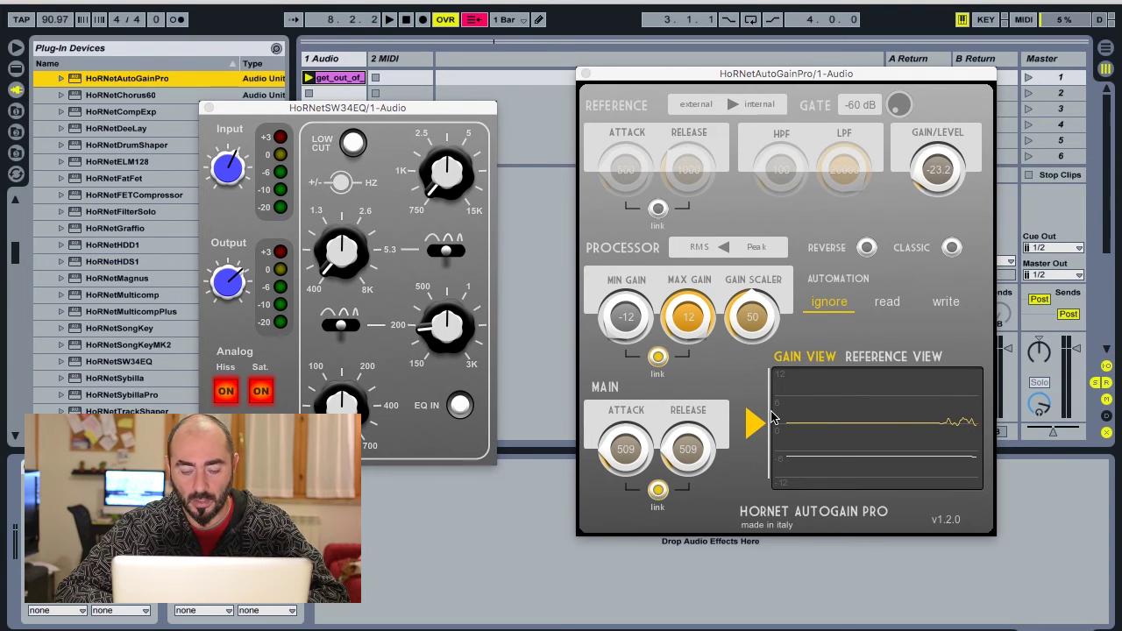
key("space")
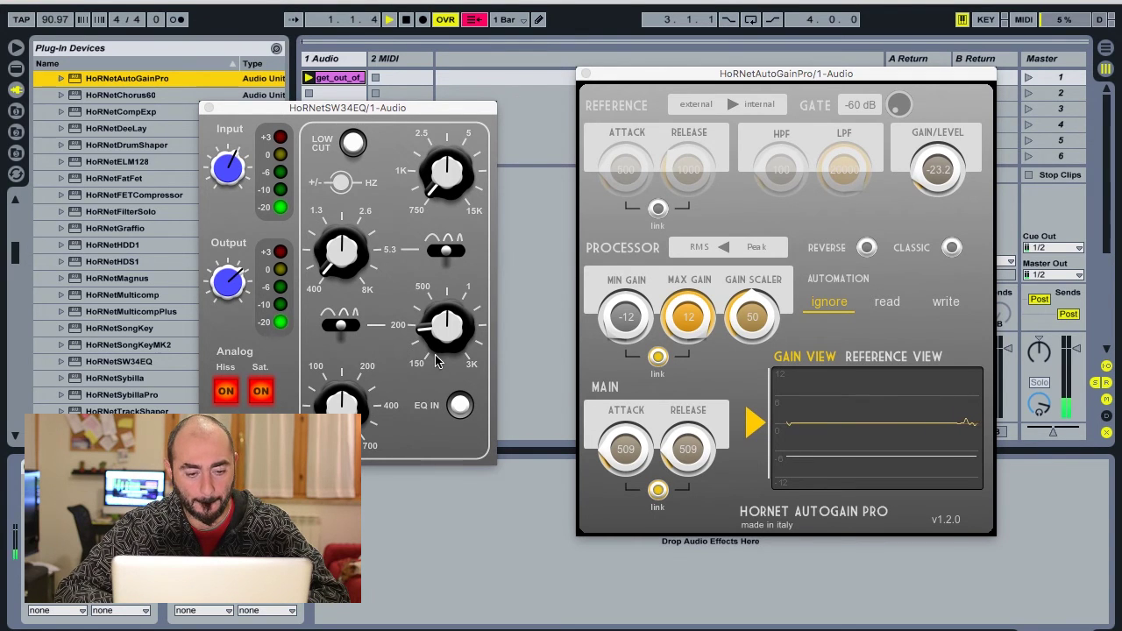
Raise the 750–15K high band, then flip and retune the 400–8K upper-mid band.
left_click_drag(445, 323, 445, 293)
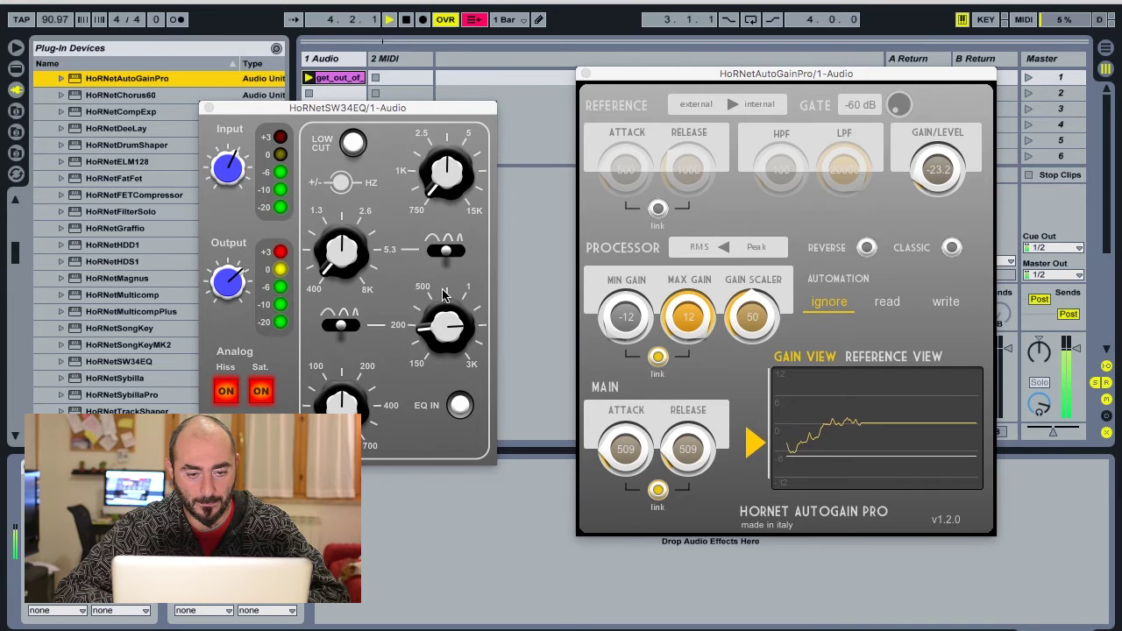
mouse_move(430, 176)
left_mouse_down()
mouse_move(419, 102)
mouse_move(443, 25)
mouse_move(445, 158)
mouse_move(445, 130)
left_mouse_up()
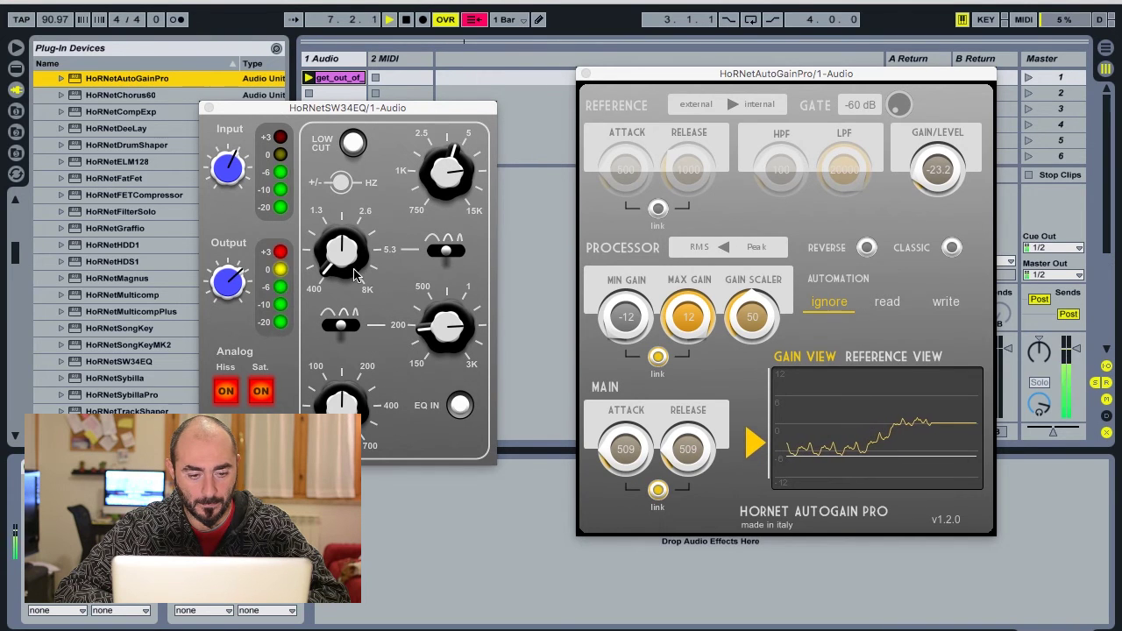
left_click(446, 250)
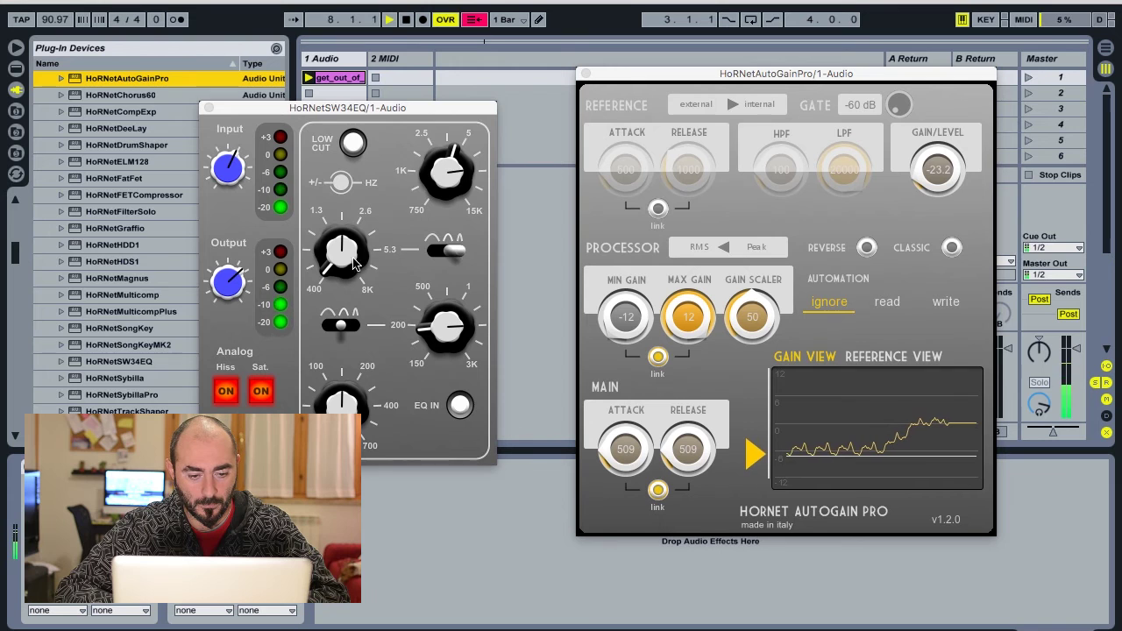
mouse_move(355, 265)
left_mouse_down()
mouse_move(333, 265)
mouse_move(336, 274)
left_mouse_up()
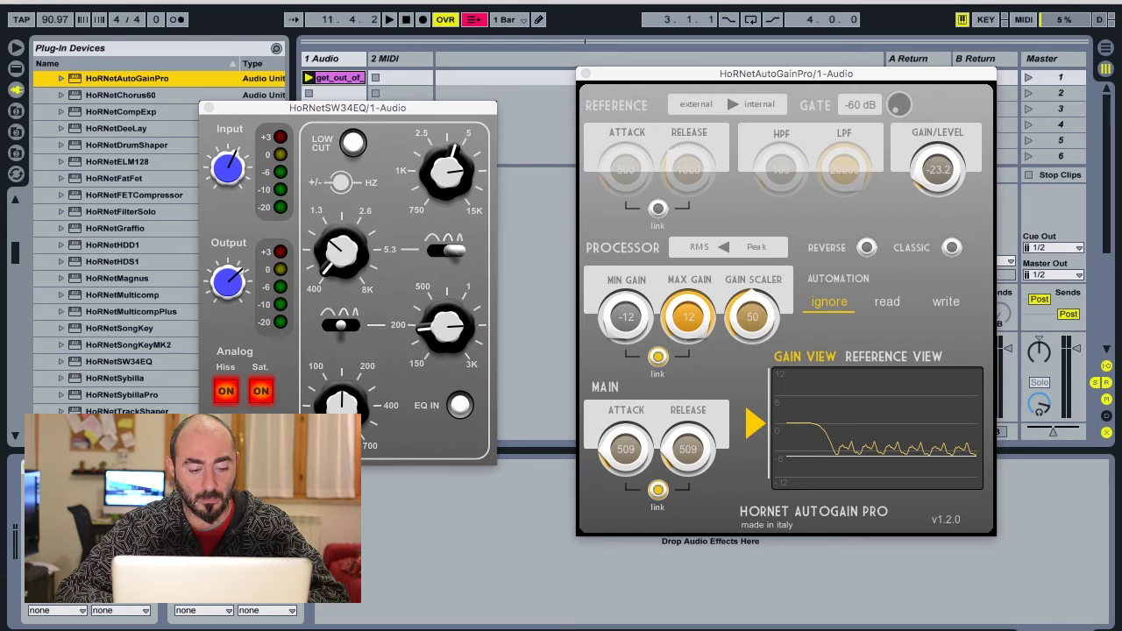
key("space")
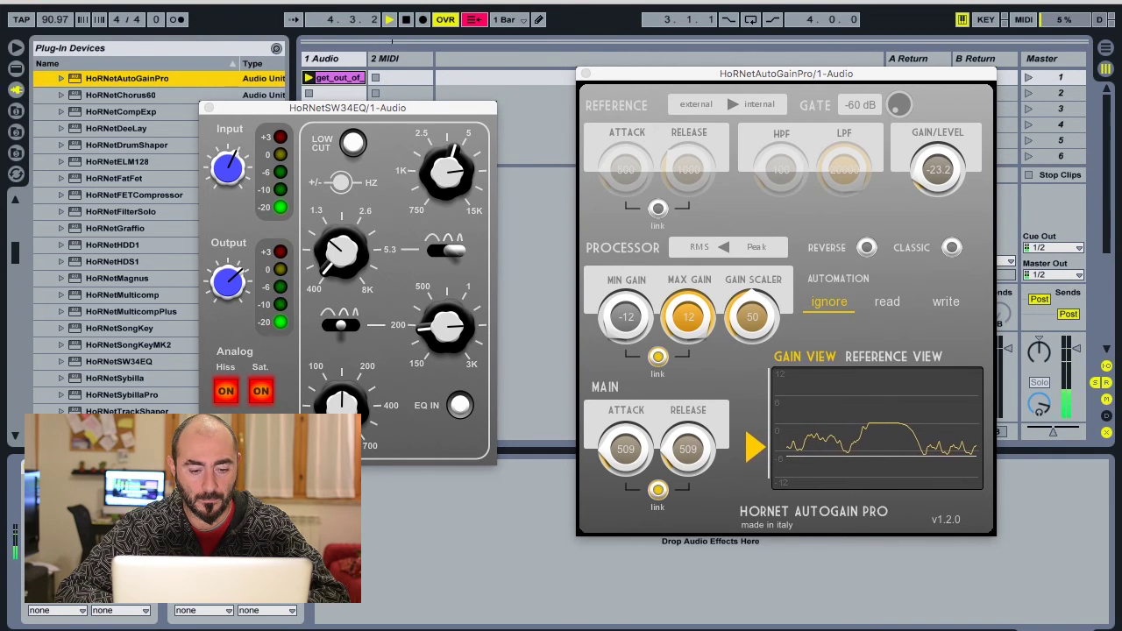
key("space")
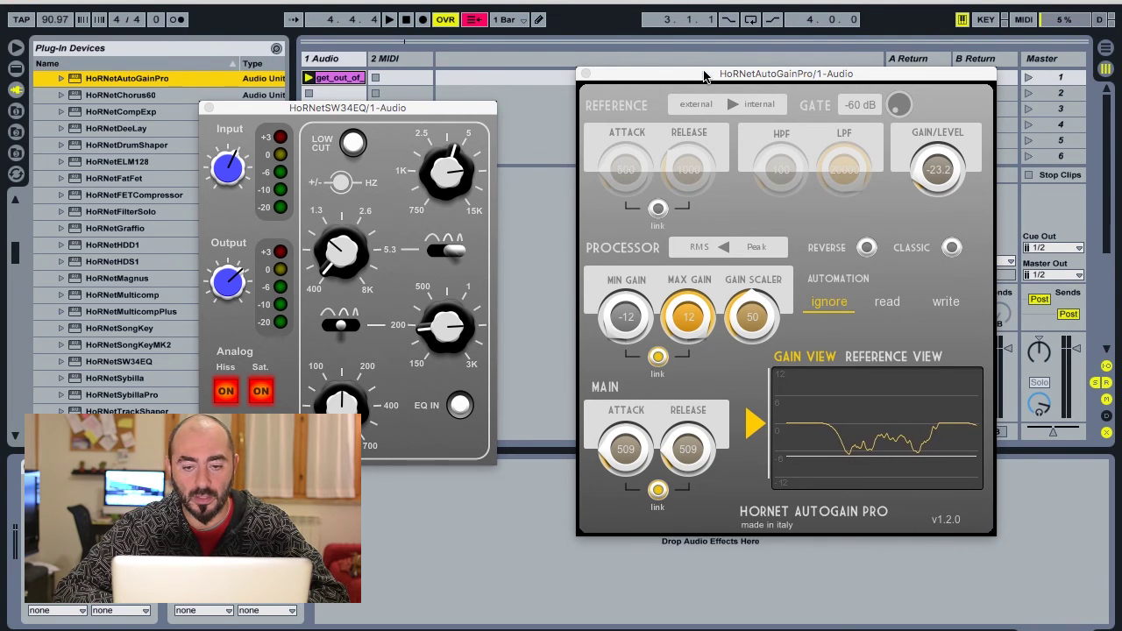
Nudge the HoRNetAutoGainPro window slightly to the left.
left_click_drag(704, 77, 655, 69)
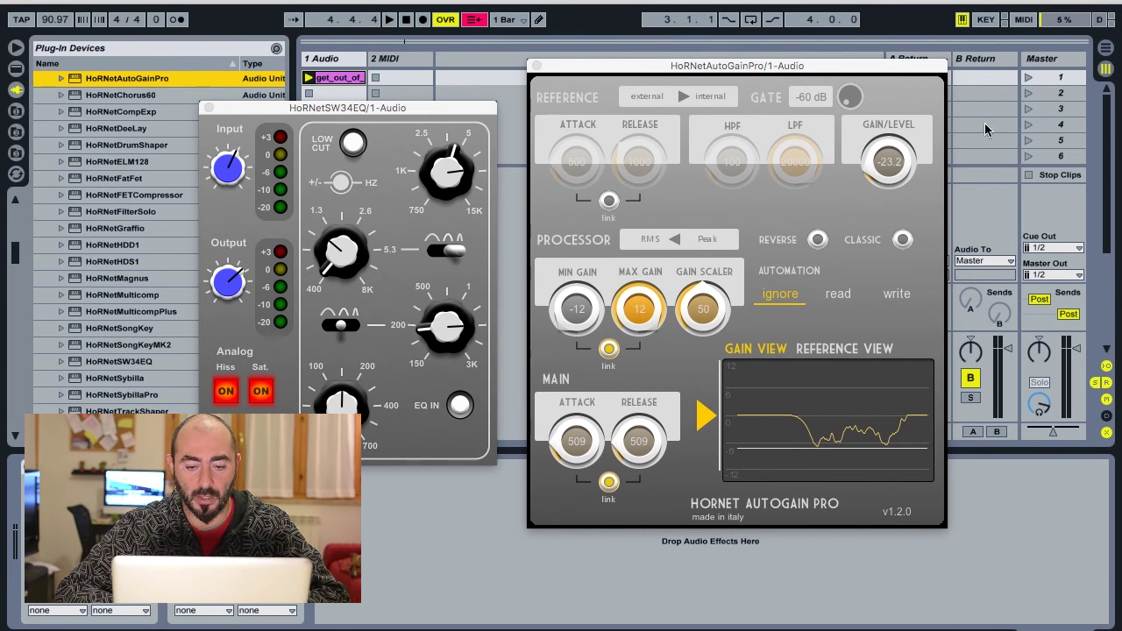